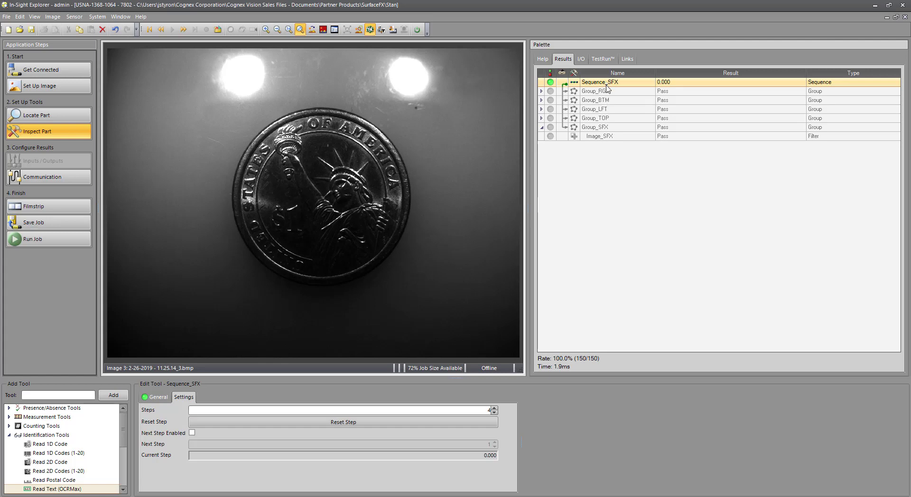
Step: Review the Group_LFT and Group_TOP settings and advance to the next sequence image
click(606, 110)
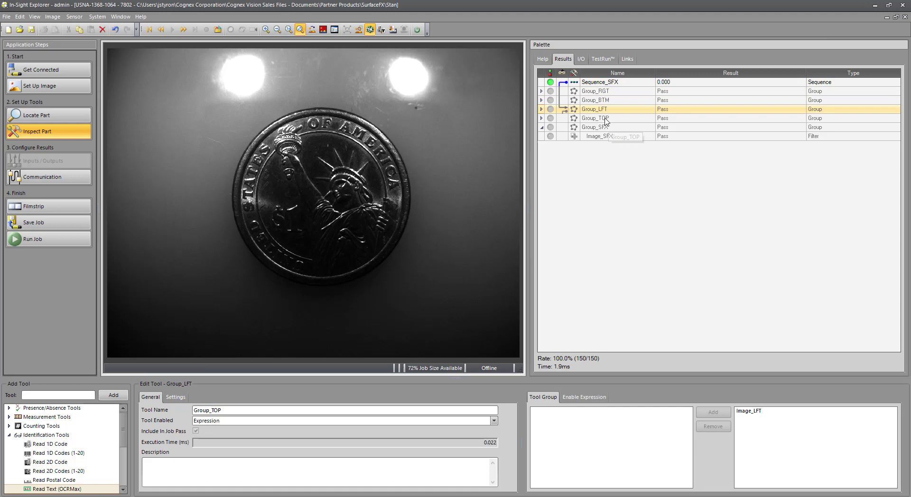
click(605, 119)
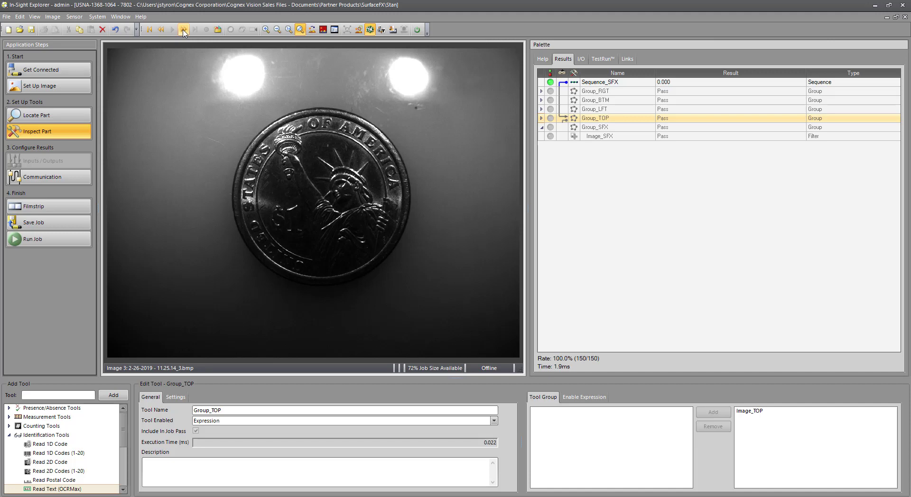
click(183, 30)
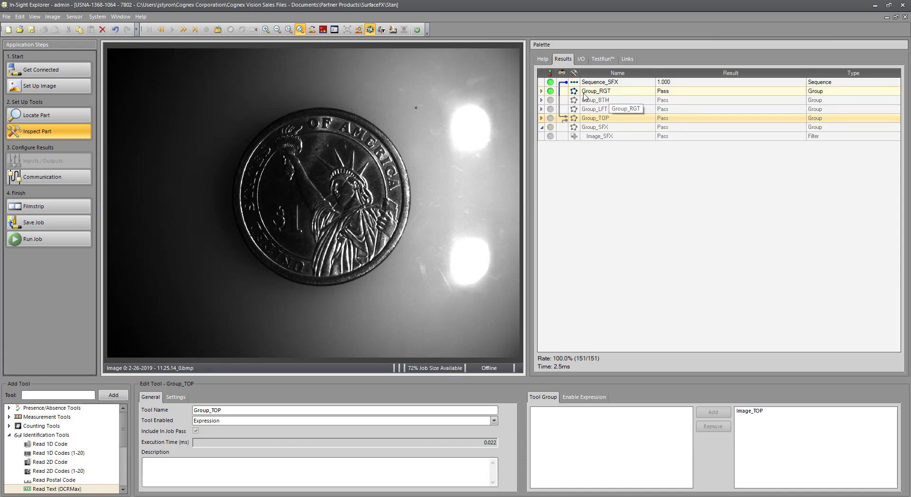
Step: Expand Group_RGT to view Image_RGT, step the sequence to 4.000, and select Group_SFX
double_click(598, 93)
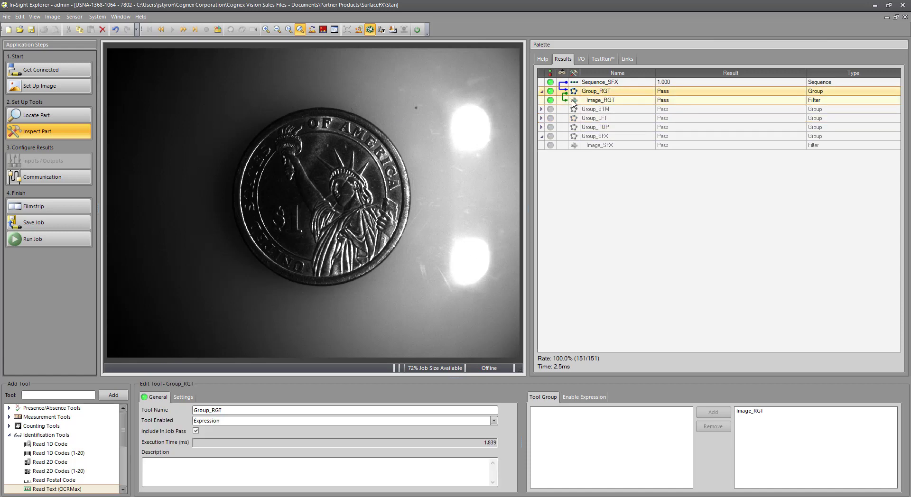
click(592, 102)
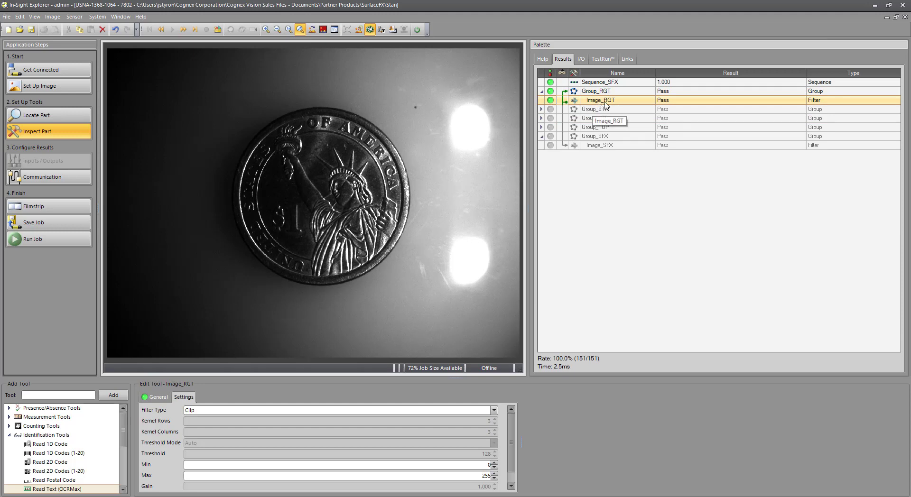
click(185, 30)
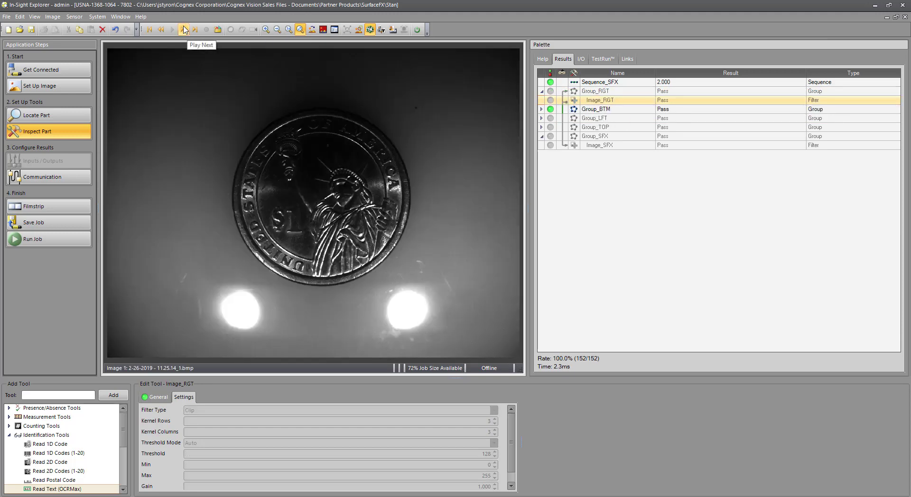
click(184, 29)
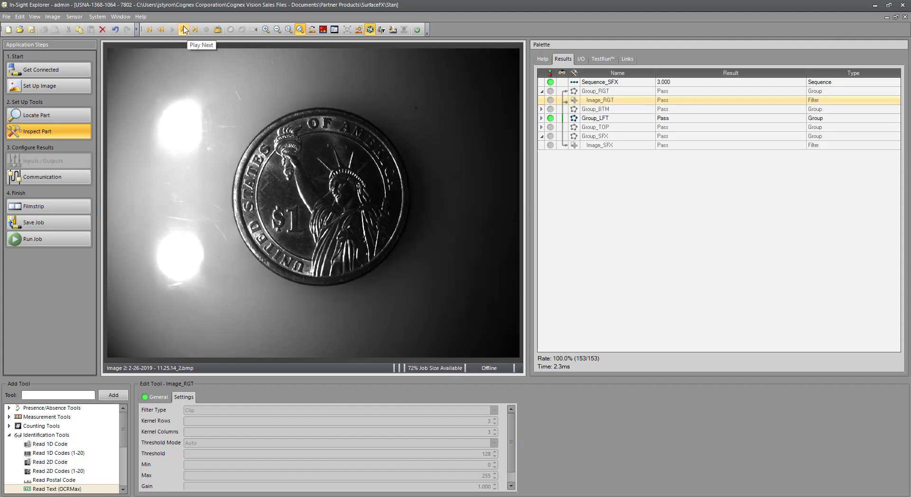
click(184, 30)
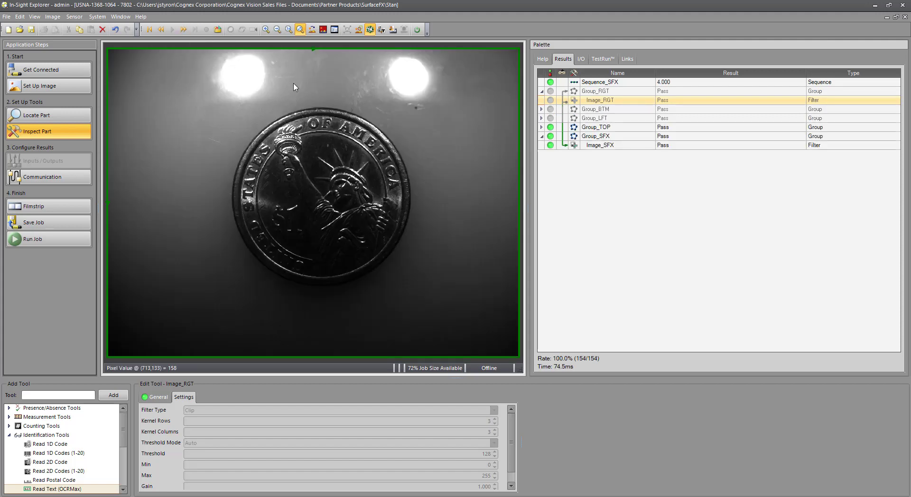
click(621, 138)
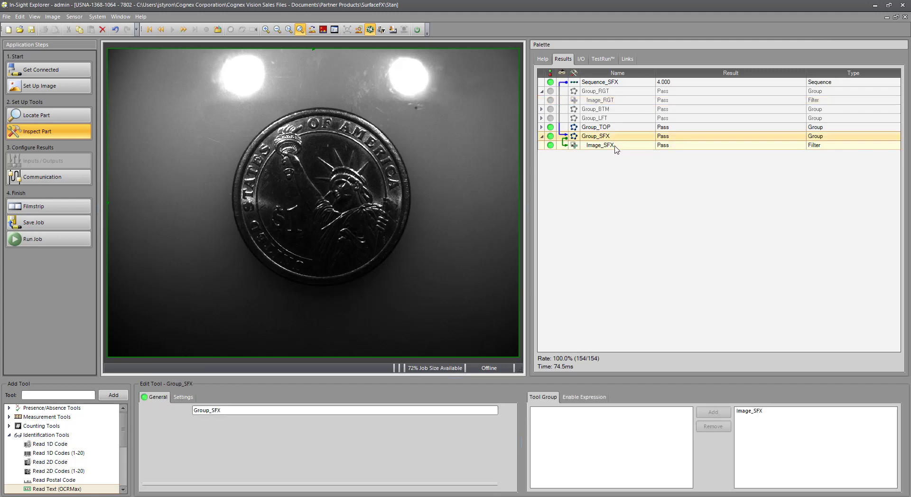
Step: Show the Image_SFX SurfaceFX-filtered coin and choose Read Text (OCRMax) to add
click(612, 145)
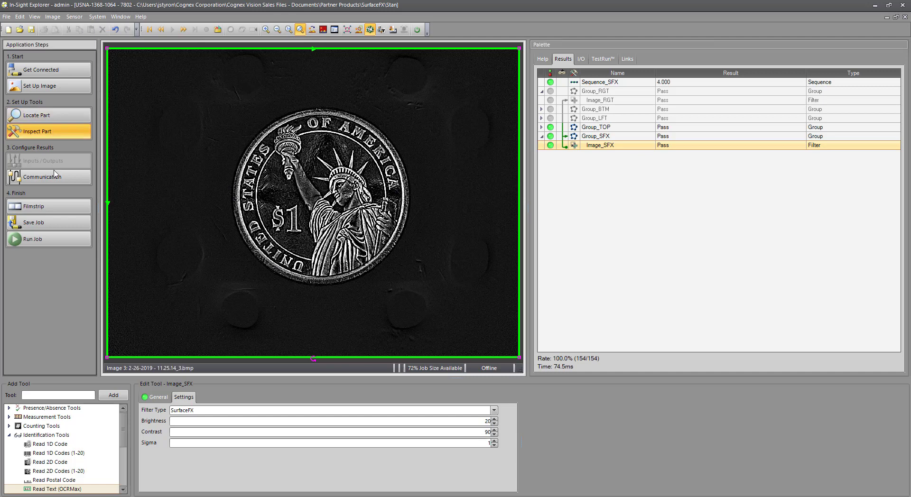
click(80, 490)
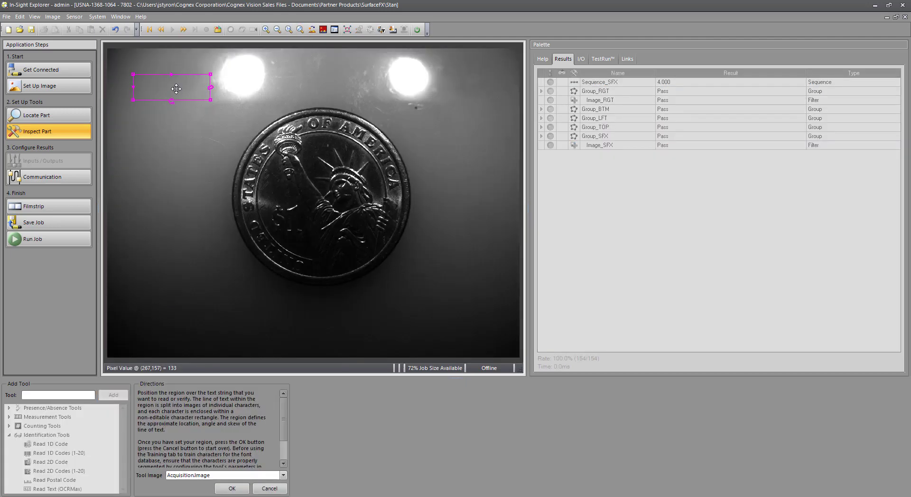
Step: Place the Read Text region over OF AMERICA and bend its ends into an arc following AMERICA
drag(176, 90, 381, 150)
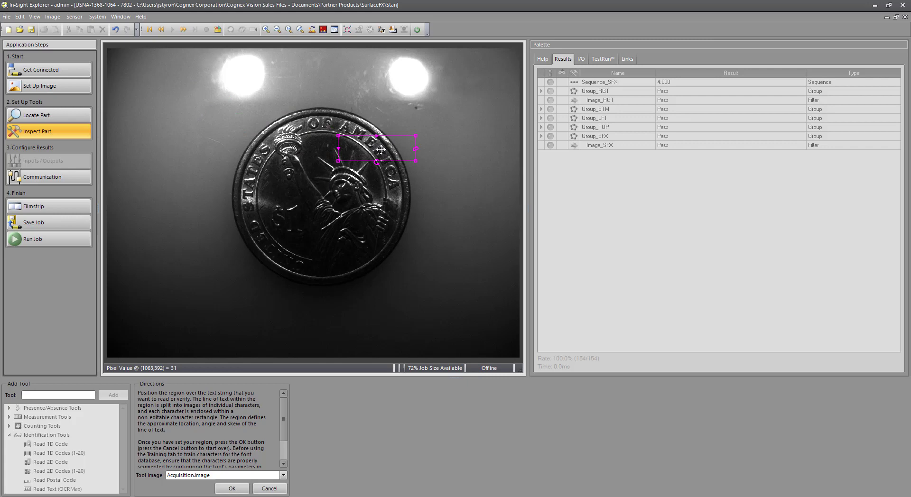
click(381, 150)
drag(377, 165, 361, 163)
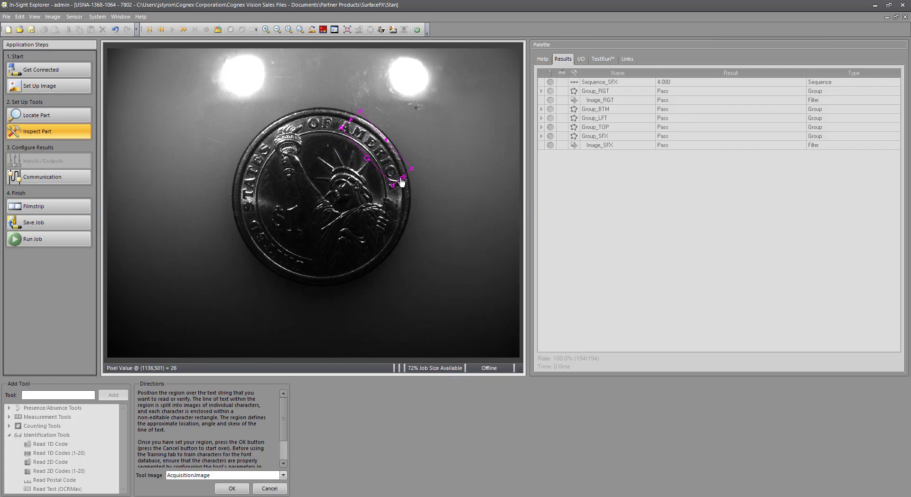
mouse_move(396, 182)
mouse_down()
mouse_move(404, 183)
mouse_move(398, 189)
mouse_up()
click(386, 165)
drag(346, 120, 340, 119)
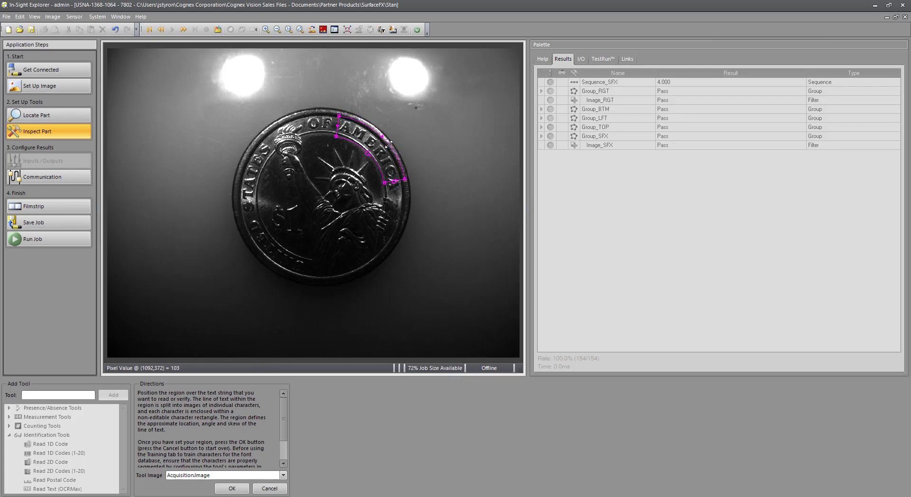
drag(400, 182, 400, 189)
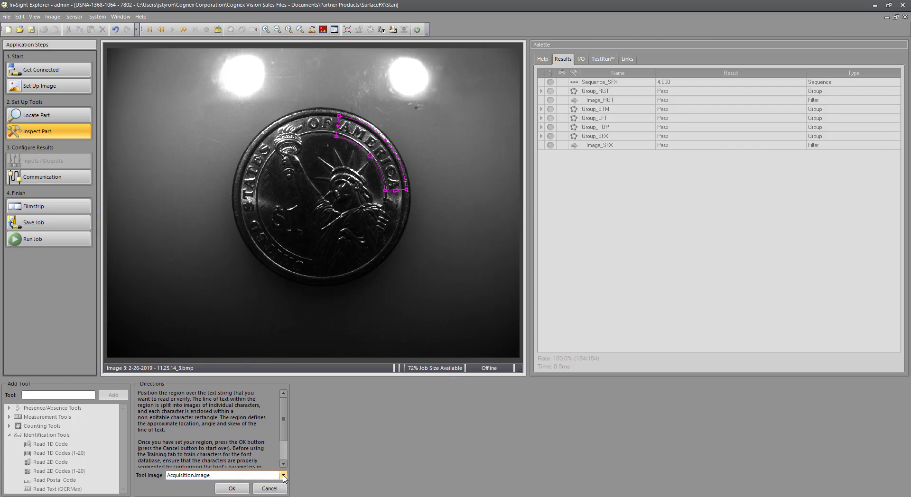
Step: Set the Read Text tool image to Image_SFX.Image and accept the region over AMERICA
click(283, 476)
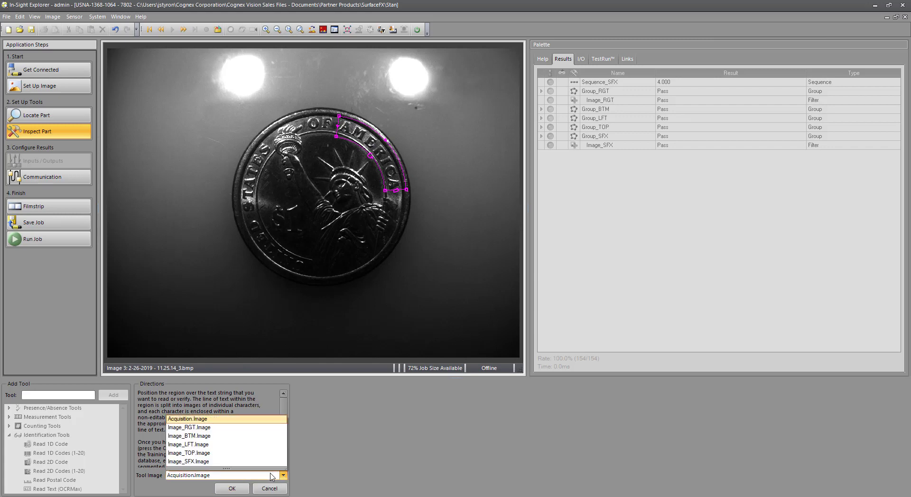
click(219, 462)
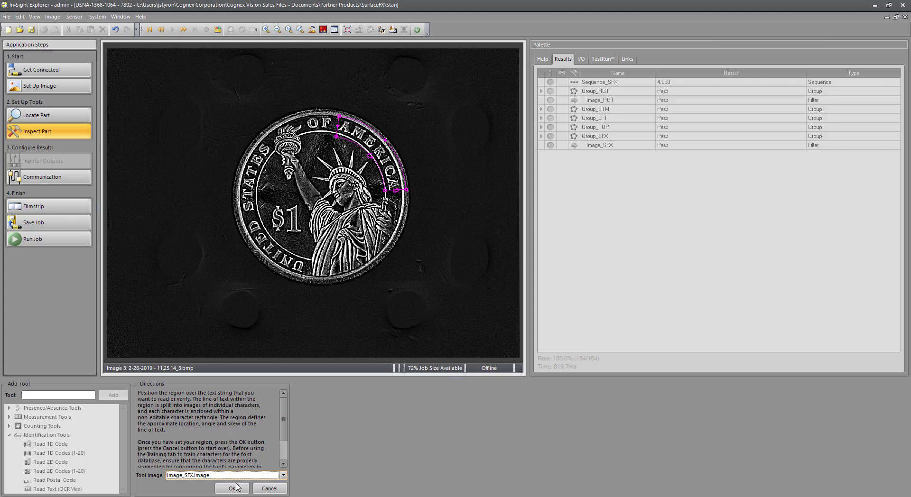
click(232, 488)
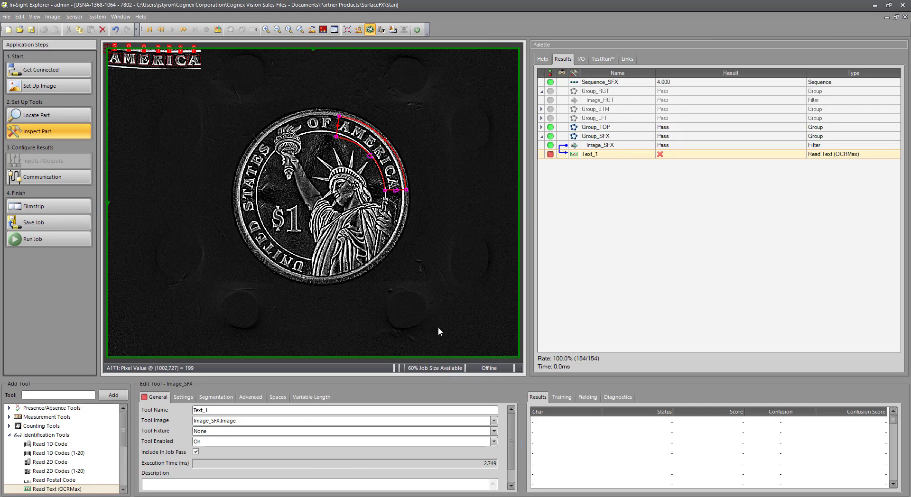
Step: Train all characters with the string AMERICA into Custom_1, then select Text_1 in Results
click(560, 397)
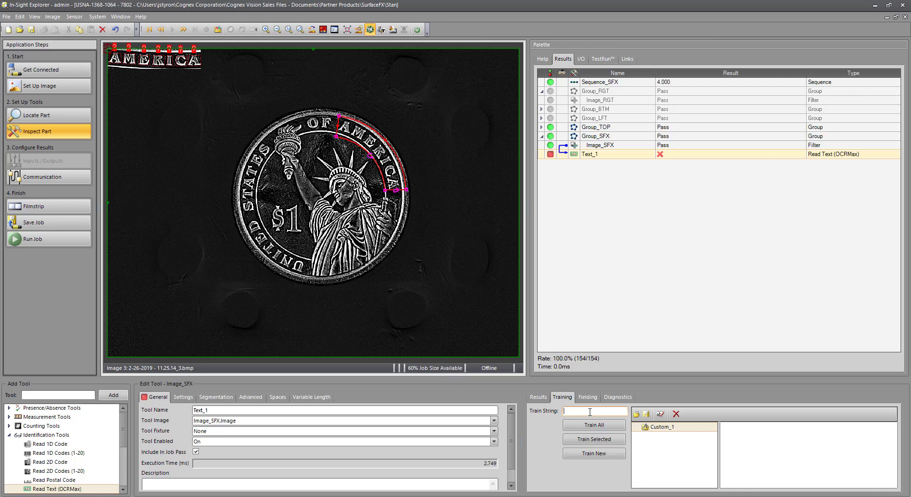
text(AMERICA)
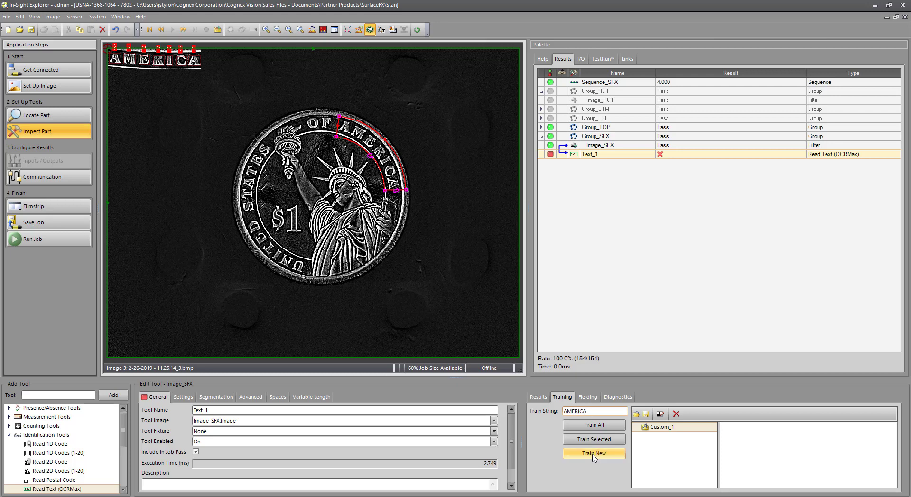
click(594, 425)
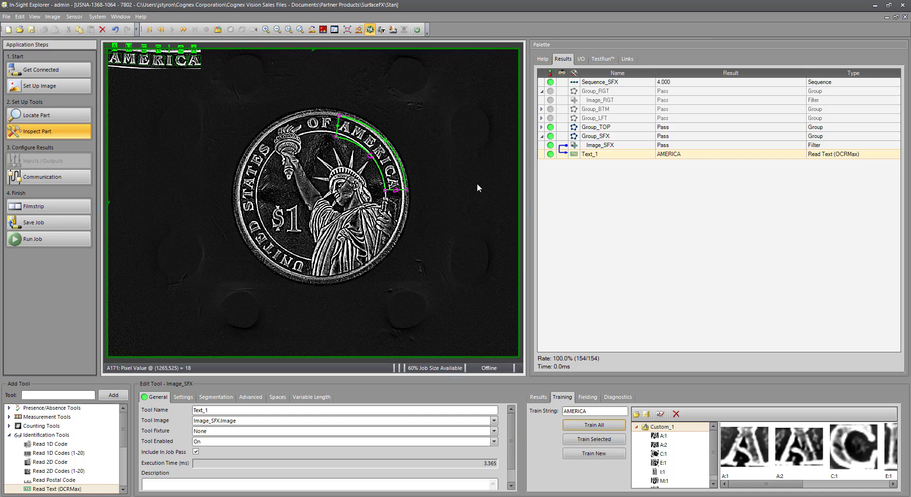
click(593, 156)
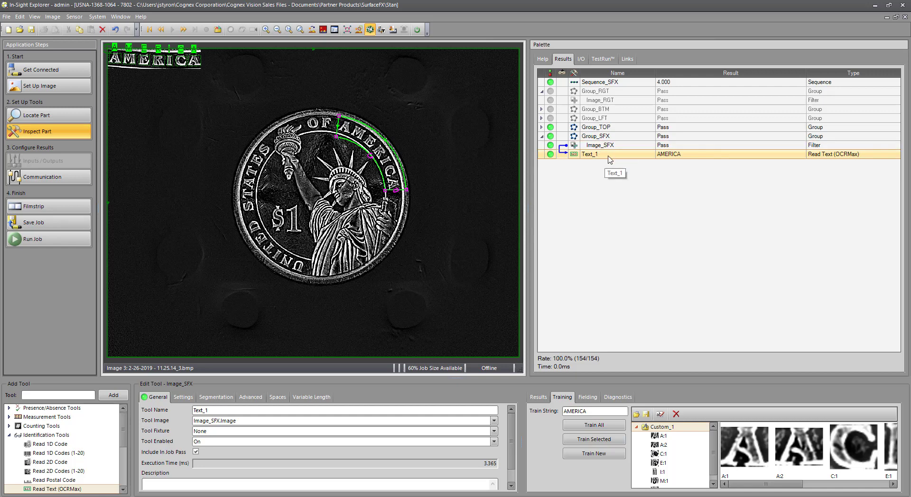
Step: Add Text_1 to Group_SFX via its Tool Group member list
click(596, 137)
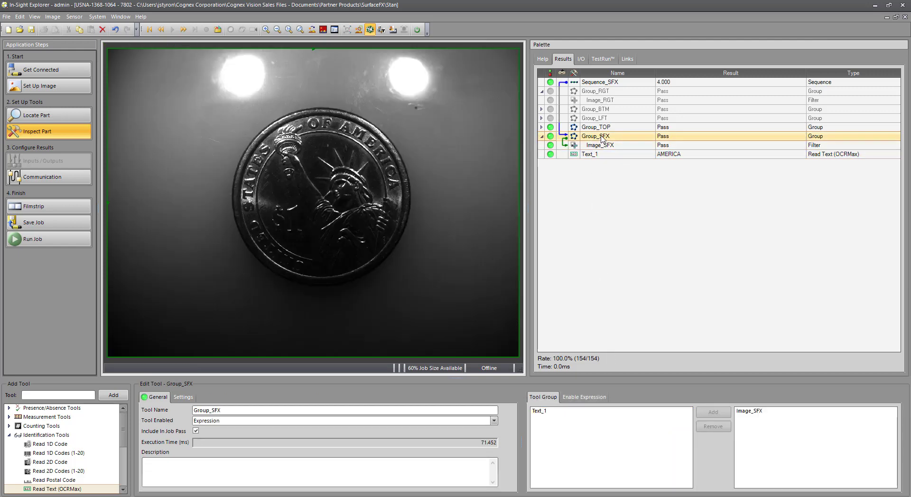
drag(602, 138, 606, 152)
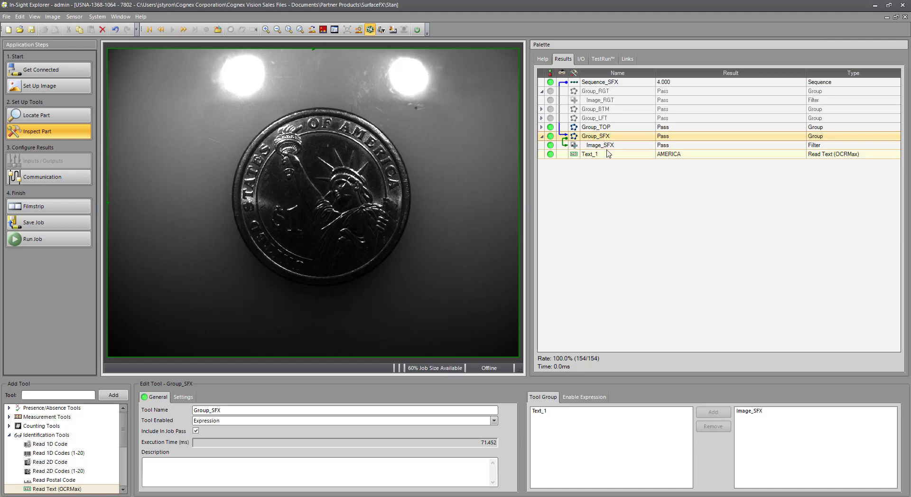
drag(602, 140, 595, 237)
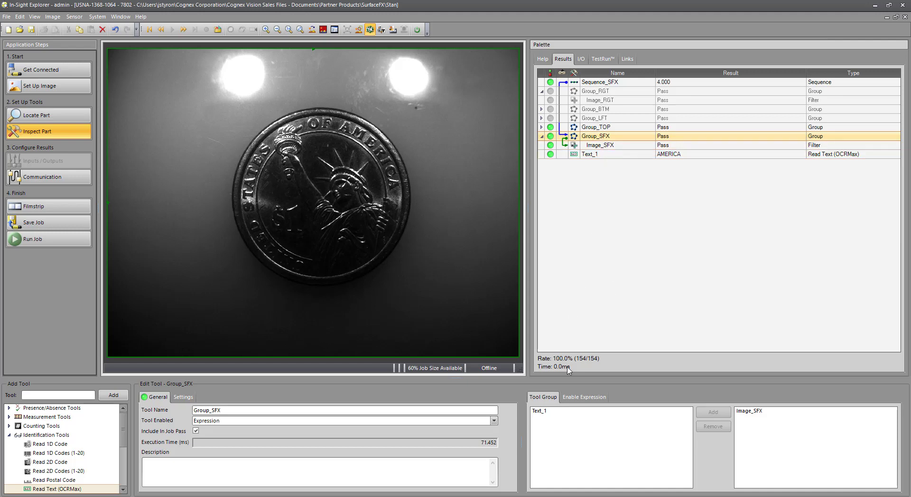
click(561, 411)
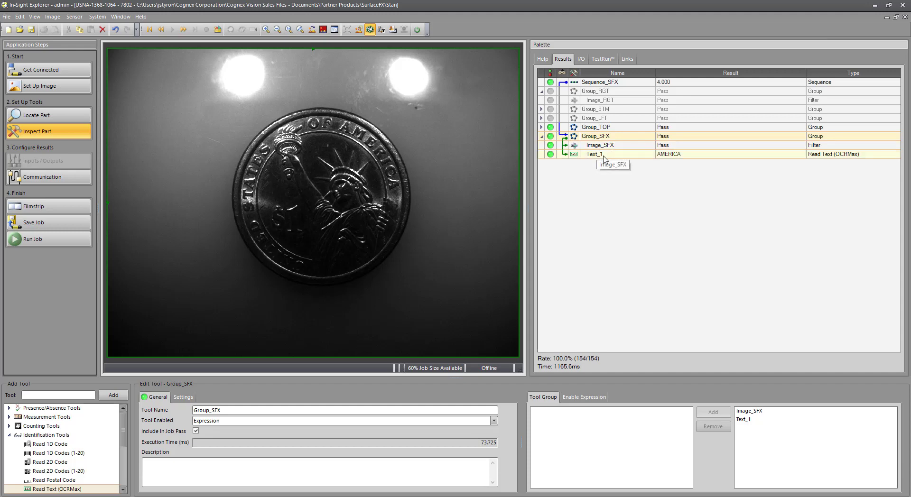
Step: Step through the four stored coin images to 4.000, then review Image_SFX and Text_1's per-character Good Reads
click(183, 30)
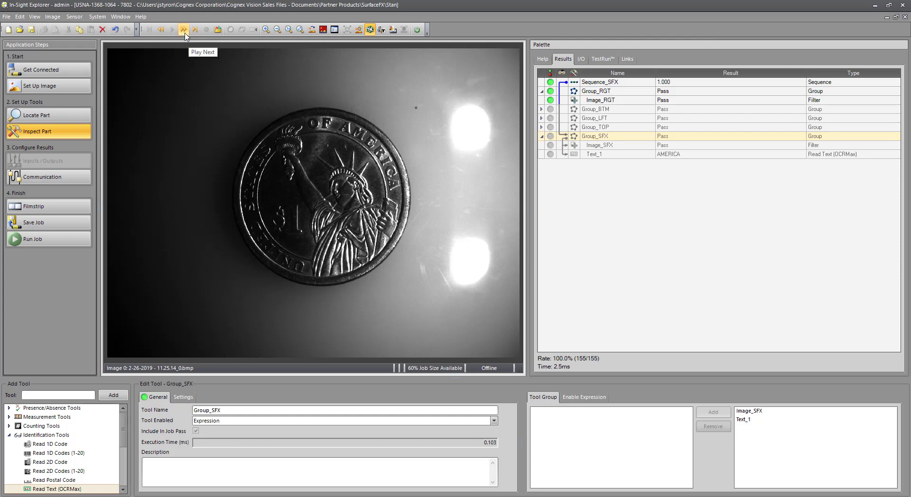
click(183, 30)
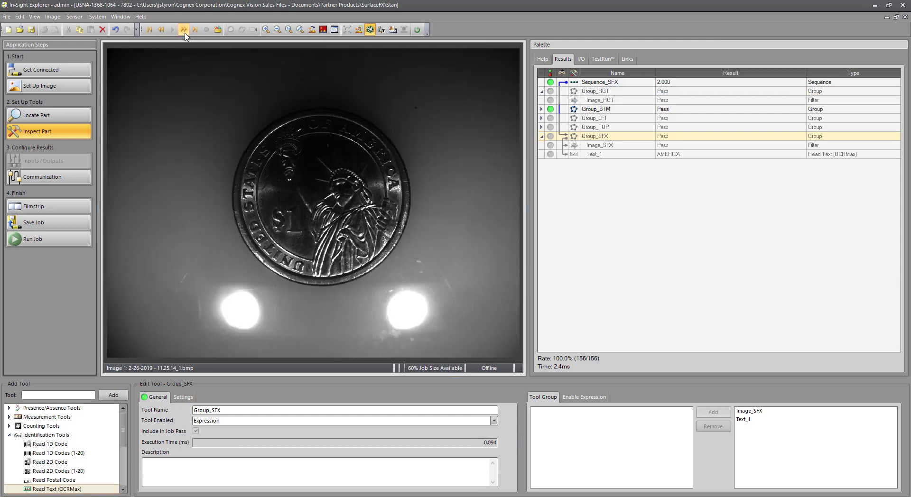
click(184, 30)
click(183, 30)
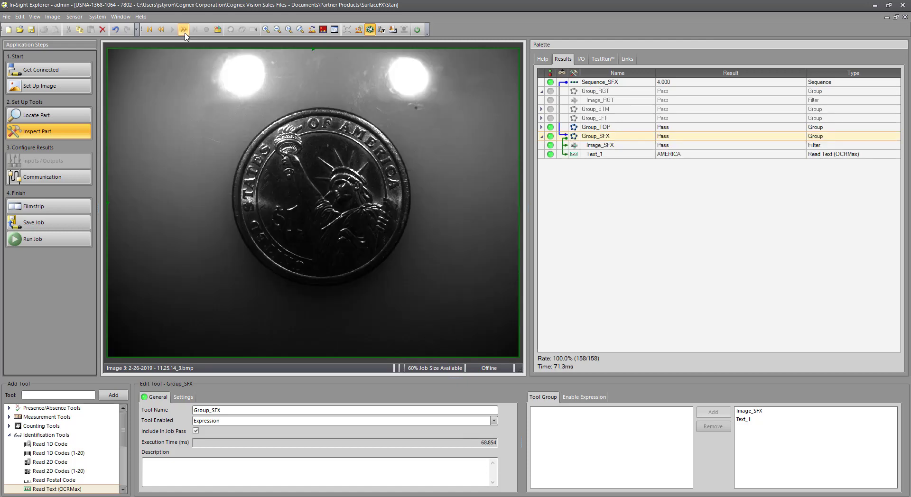
click(600, 147)
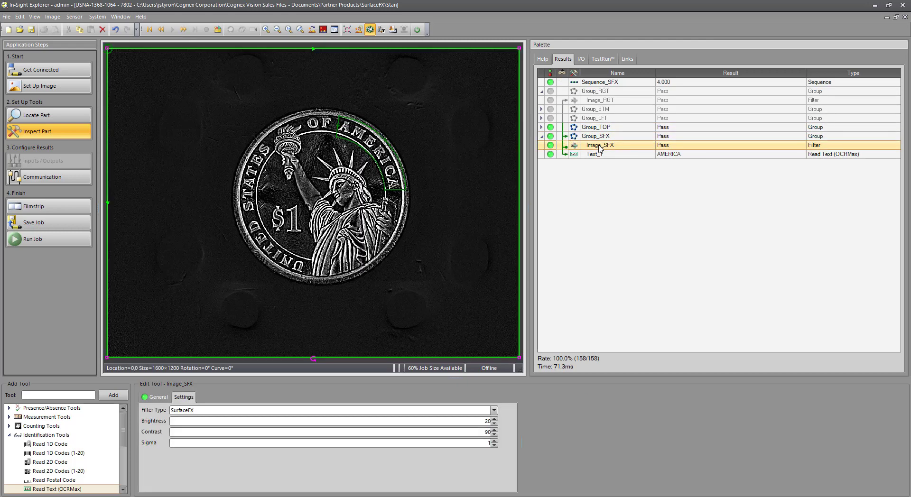
click(598, 156)
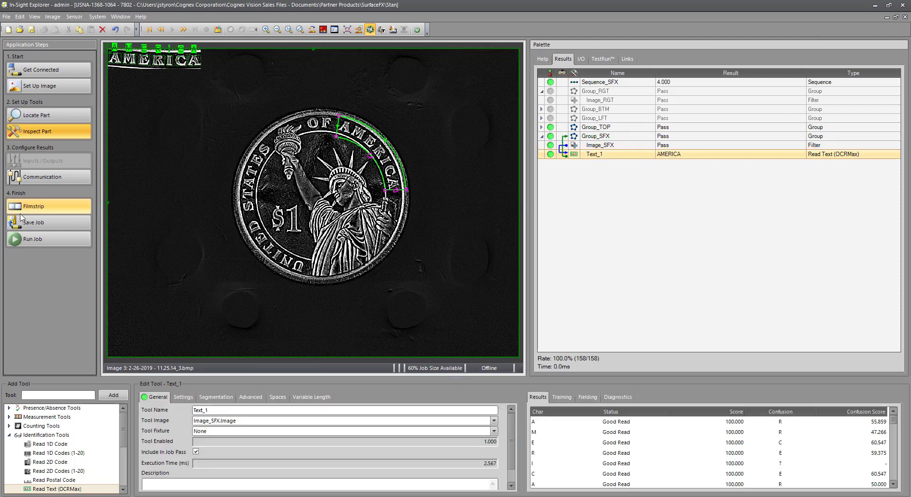
Step: Switch to Run Job and play the job continuously through the images
click(47, 240)
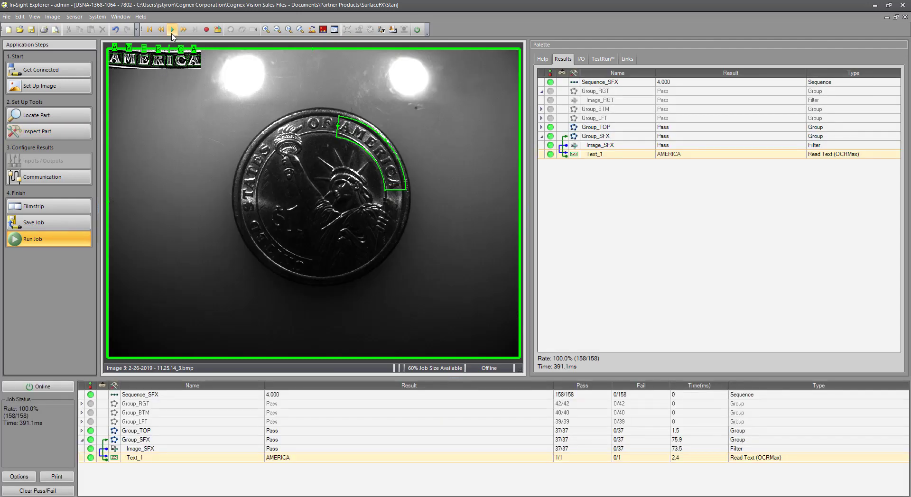
click(172, 32)
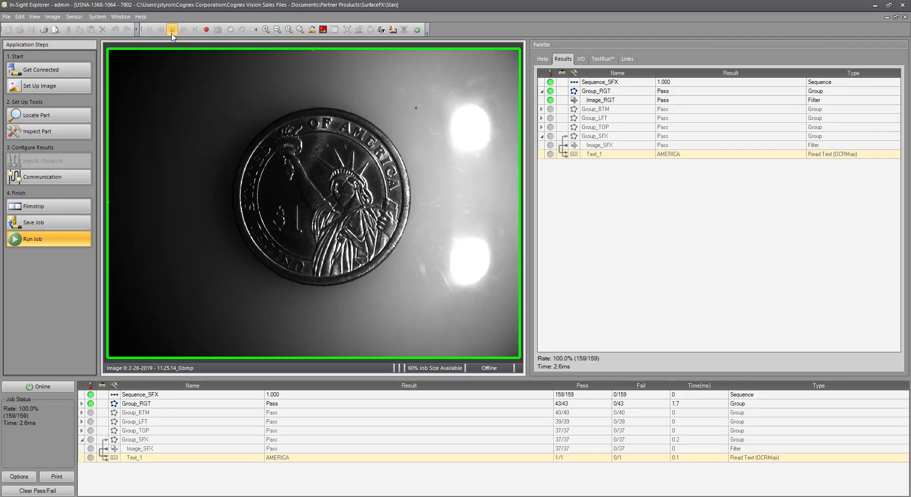